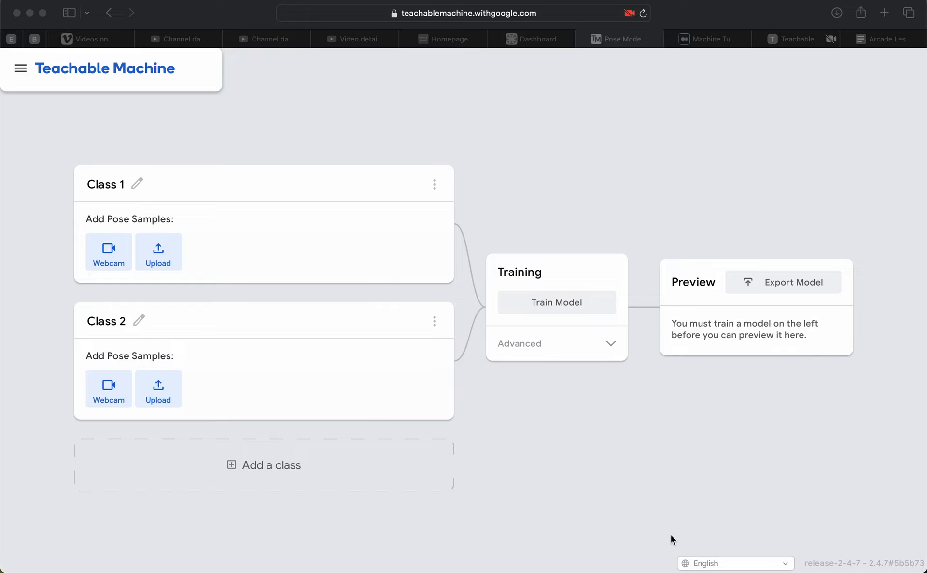
Rename Class 1 as "Sitting Still".
{"action": "left_click", "coordinate": [107, 190]}
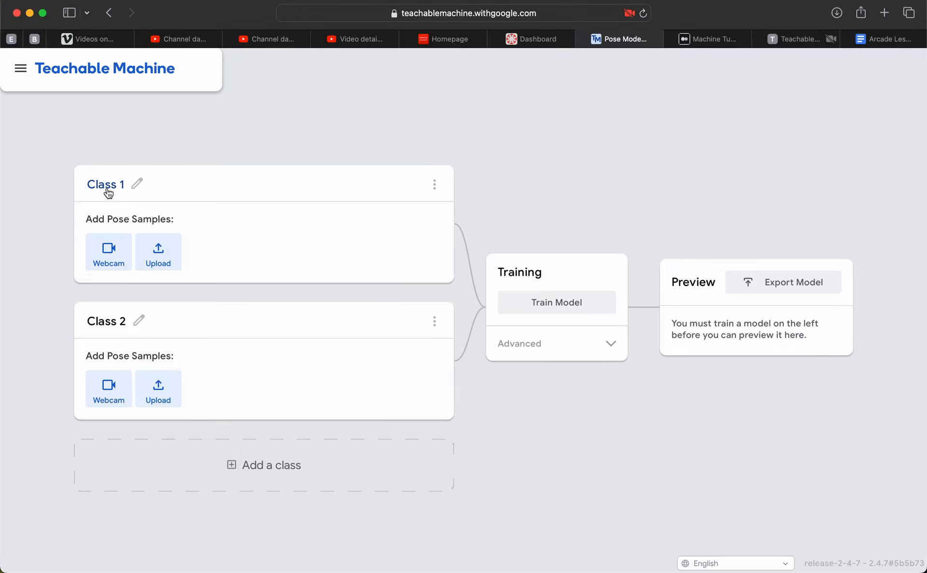
{"action": "left_click", "coordinate": [115, 188]}
{"action": "type", "text": "Sitting Still"}
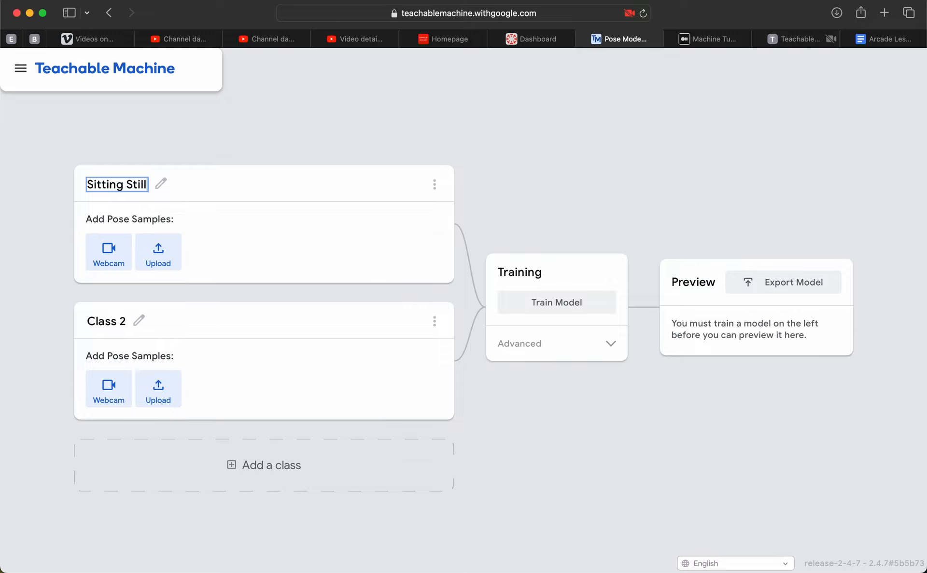
Record webcam pose samples of a person sitting still for the Sitting Still class.
{"action": "left_click", "coordinate": [121, 257]}
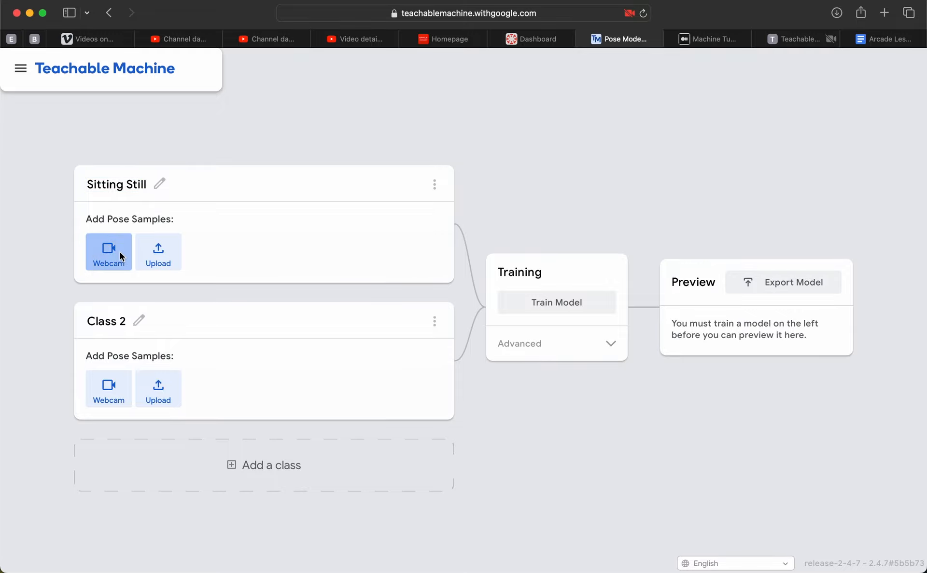
{"action": "left_click", "coordinate": [465, 322]}
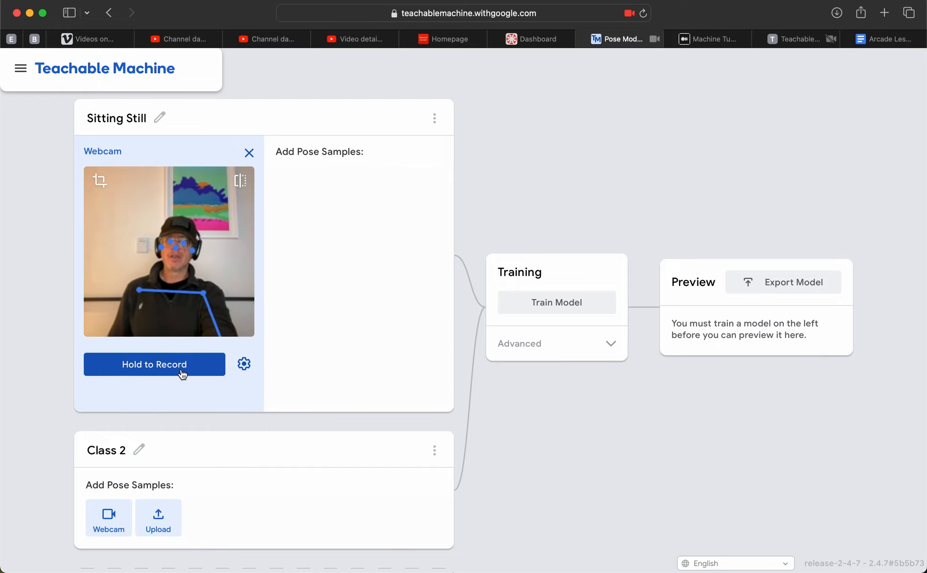
{"action": "left_click_drag", "start_coordinate": [182, 374], "coordinate": [182, 374]}
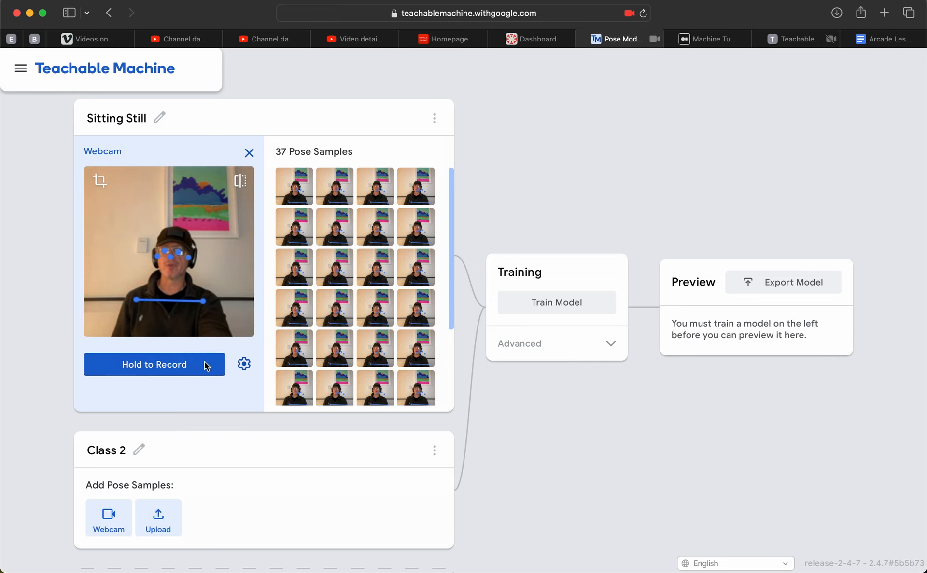
Rename Class 2 as "Raised Left Hand".
{"action": "scroll", "coordinate": [204, 420], "scroll_direction": "down", "scroll_amount": 1}
{"action": "left_click", "coordinate": [116, 440]}
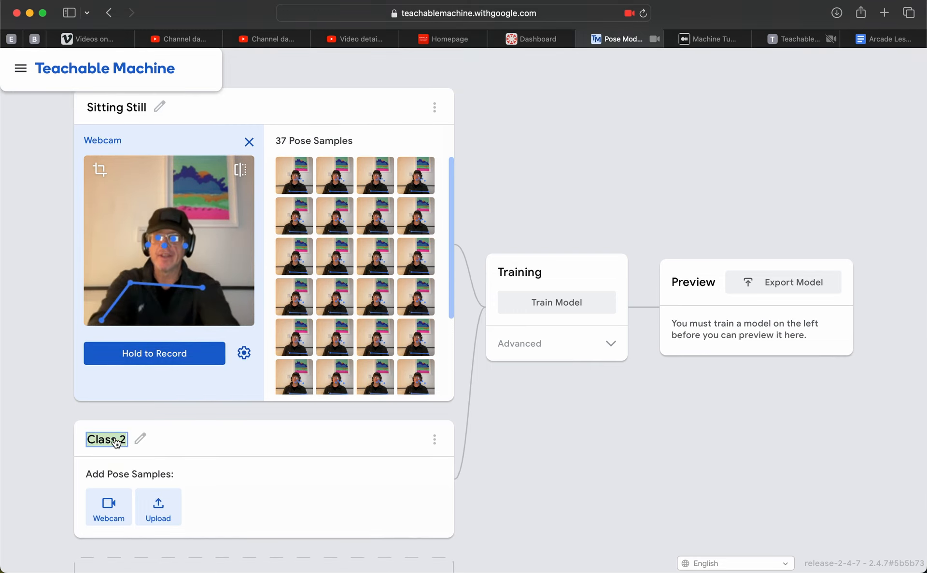
{"action": "type", "text": "Raised"}
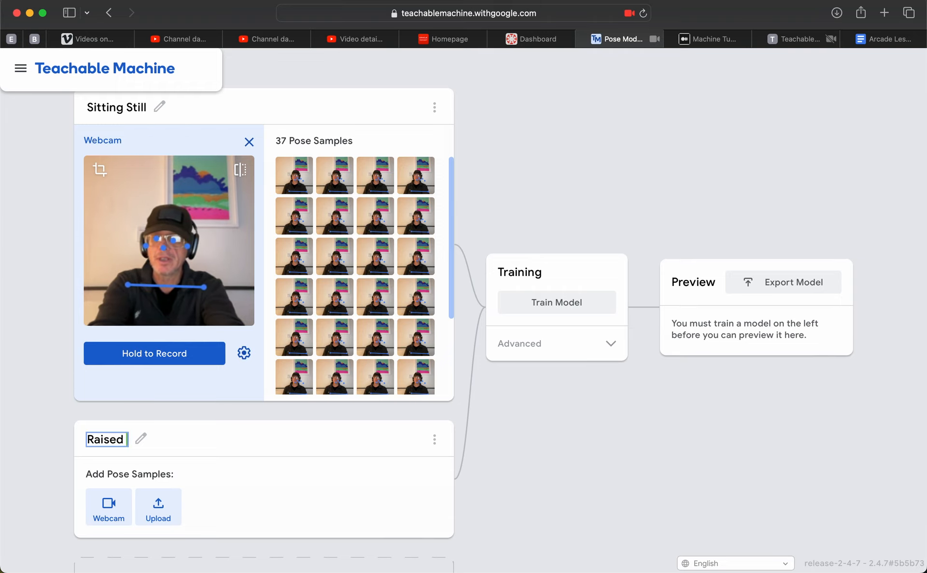
{"action": "type", "text": " Left Hand"}
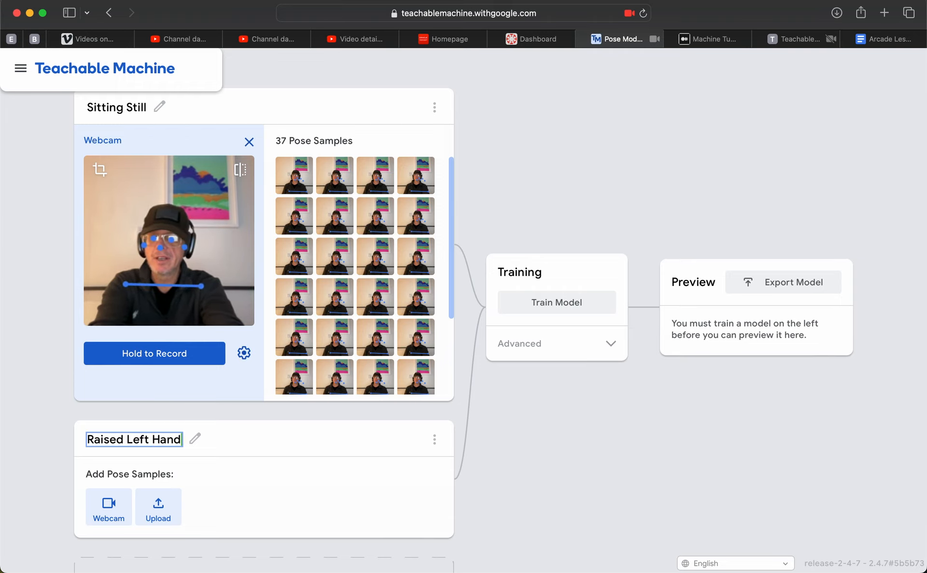
{"action": "left_click", "coordinate": [270, 484]}
Record webcam pose samples with the left hand raised for the Raised Left Hand class.
{"action": "scroll", "coordinate": [283, 456], "scroll_direction": "down", "scroll_amount": 2}
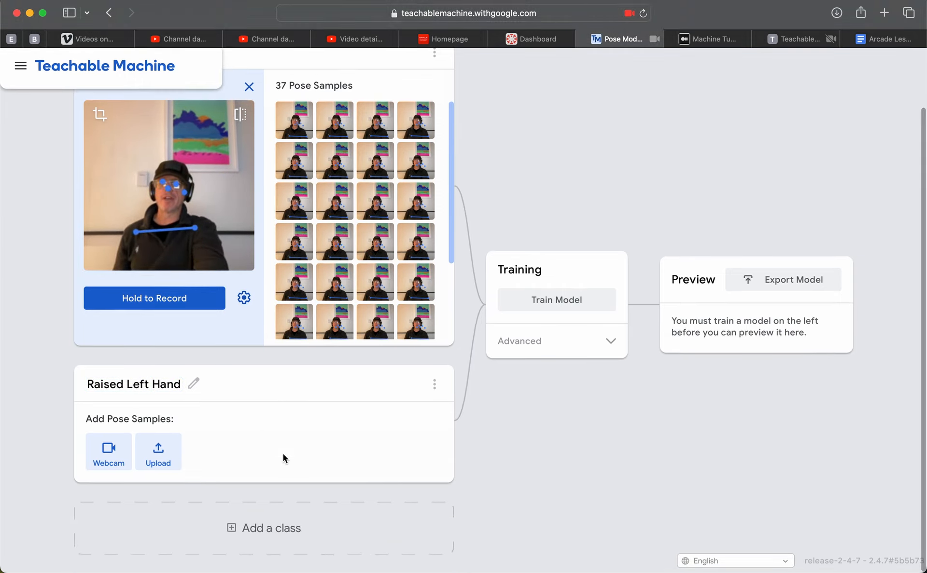
{"action": "left_click", "coordinate": [107, 451]}
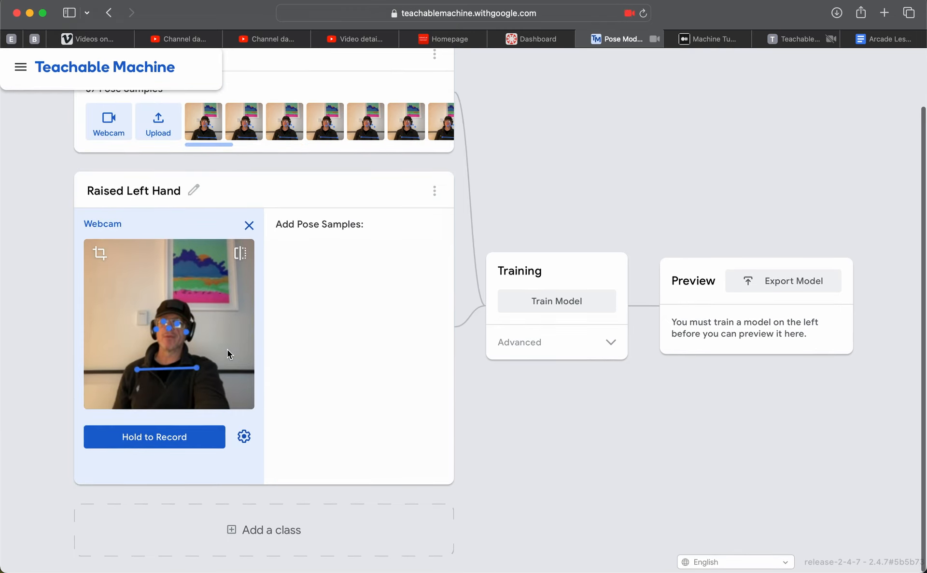
{"action": "left_click", "coordinate": [168, 444]}
{"action": "left_click_drag", "start_coordinate": [168, 444], "coordinate": [169, 444]}
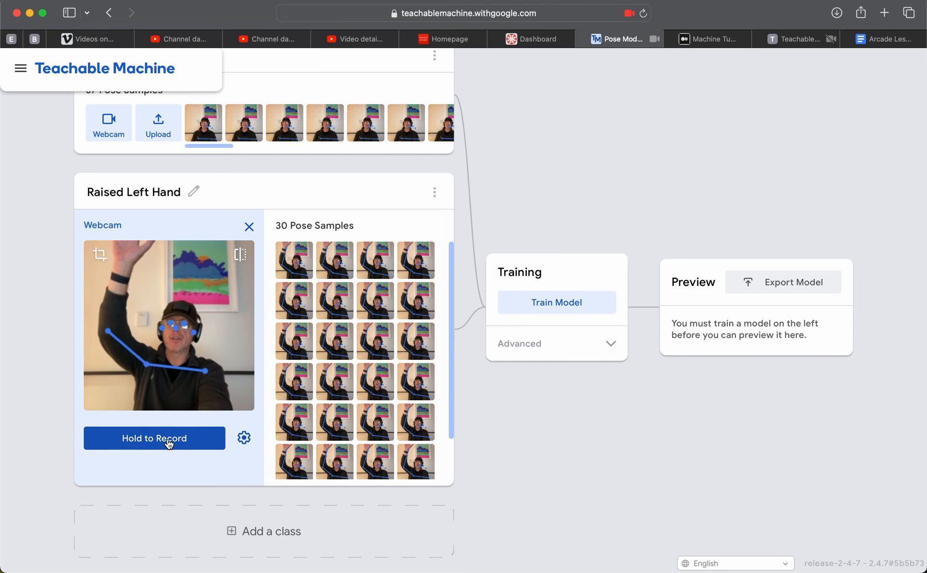
Add a third class and name it "Raised Right Hand".
{"action": "scroll", "coordinate": [169, 444], "scroll_direction": "down", "scroll_amount": 1}
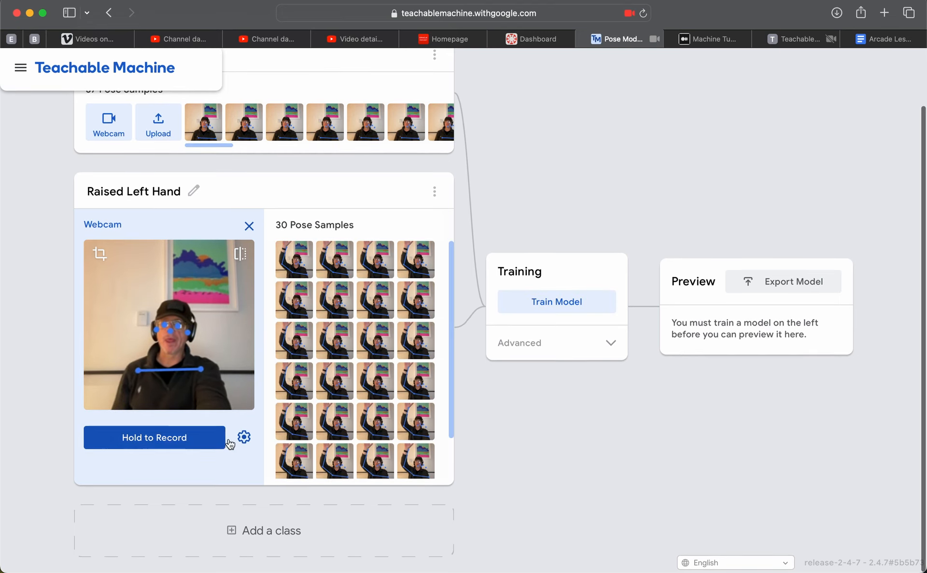
{"action": "left_click", "coordinate": [259, 531]}
{"action": "left_click", "coordinate": [115, 530]}
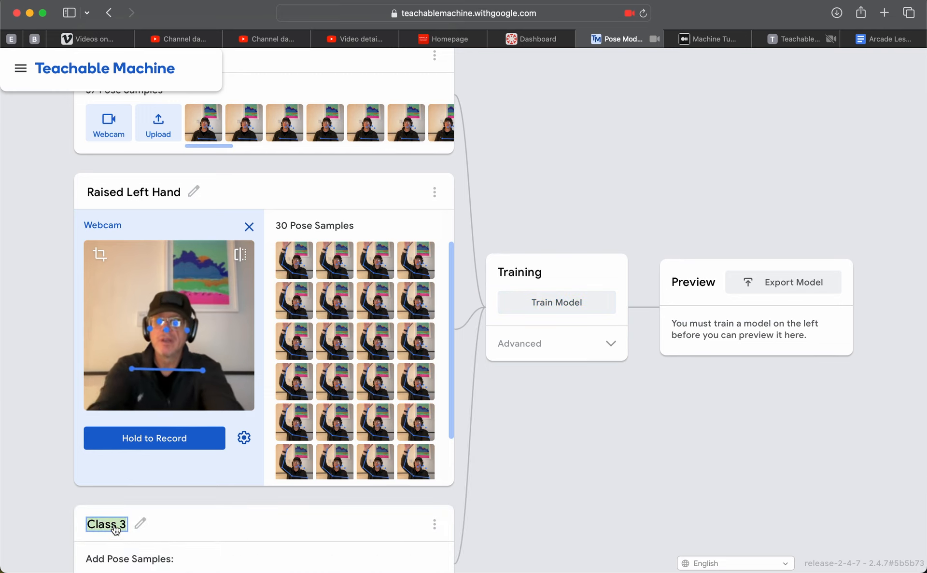
{"action": "type", "text": "Ra"}
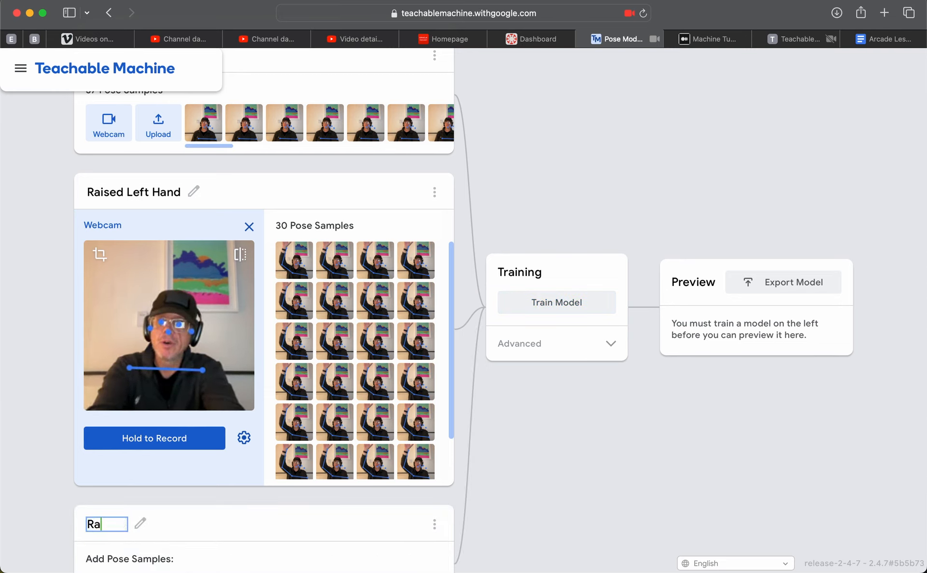
{"action": "type", "text": "ised Right Hand"}
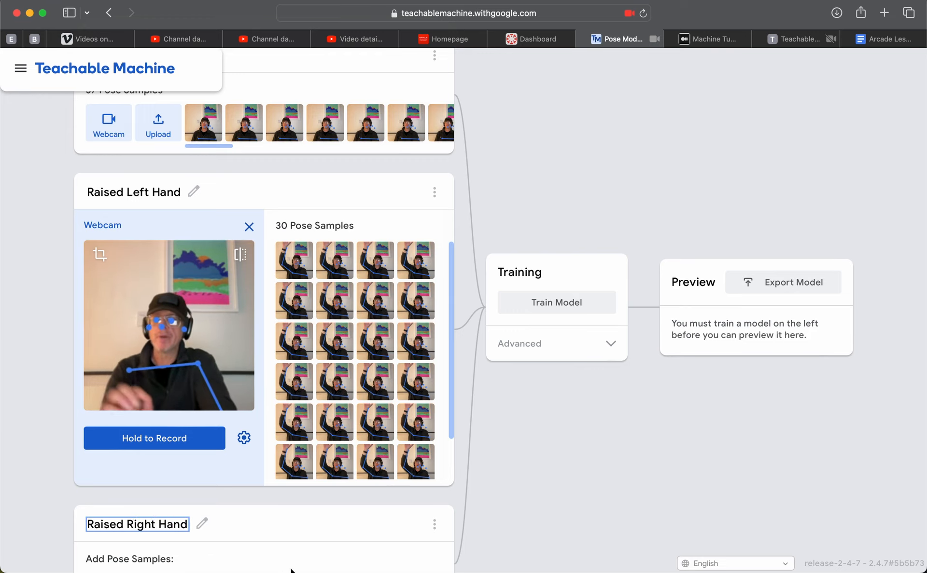
{"action": "left_click", "coordinate": [293, 515]}
Record webcam pose samples with the right hand raised for the Raised Right Hand class.
{"action": "scroll", "coordinate": [290, 517], "scroll_direction": "down", "scroll_amount": 2}
{"action": "scroll", "coordinate": [288, 519], "scroll_direction": "down", "scroll_amount": 5}
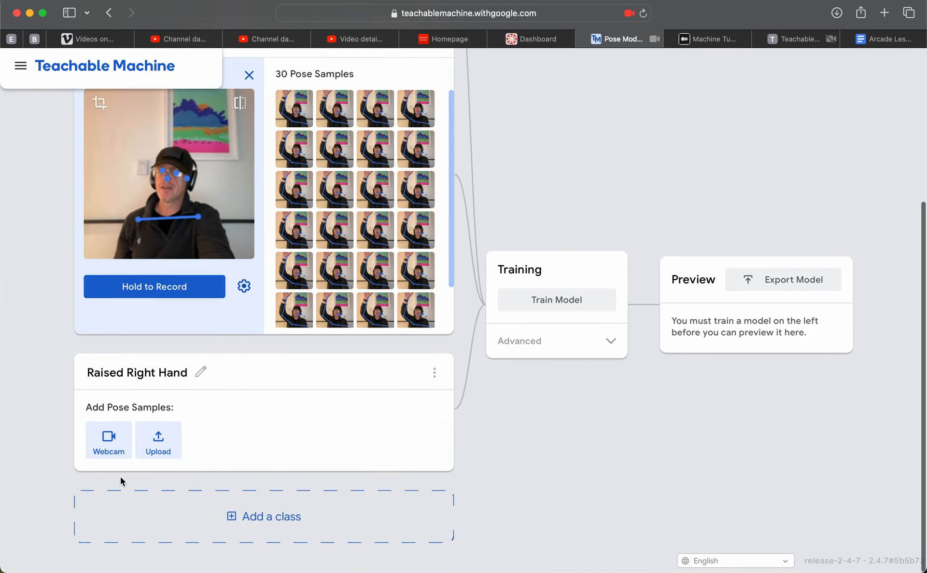
{"action": "left_click", "coordinate": [114, 451]}
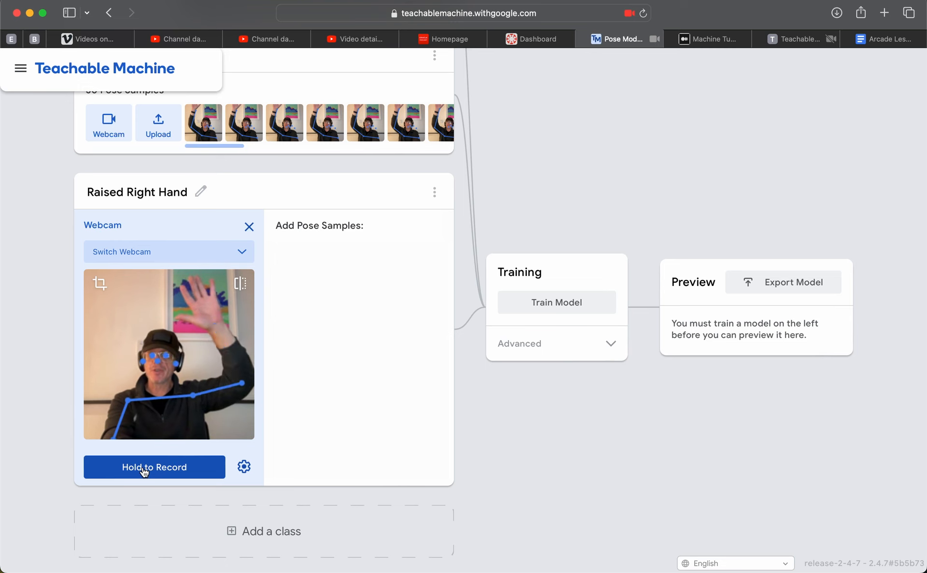
{"action": "left_click_drag", "start_coordinate": [144, 472], "coordinate": [144, 472]}
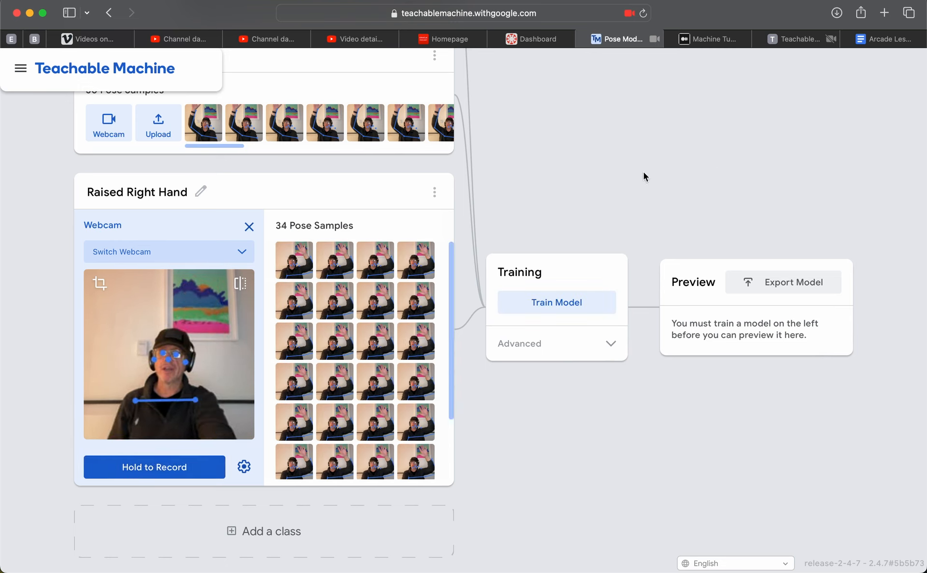
Train the pose model on the three classes and switch off the preview's webcam input.
{"action": "scroll", "coordinate": [644, 175], "scroll_direction": "up", "scroll_amount": 5}
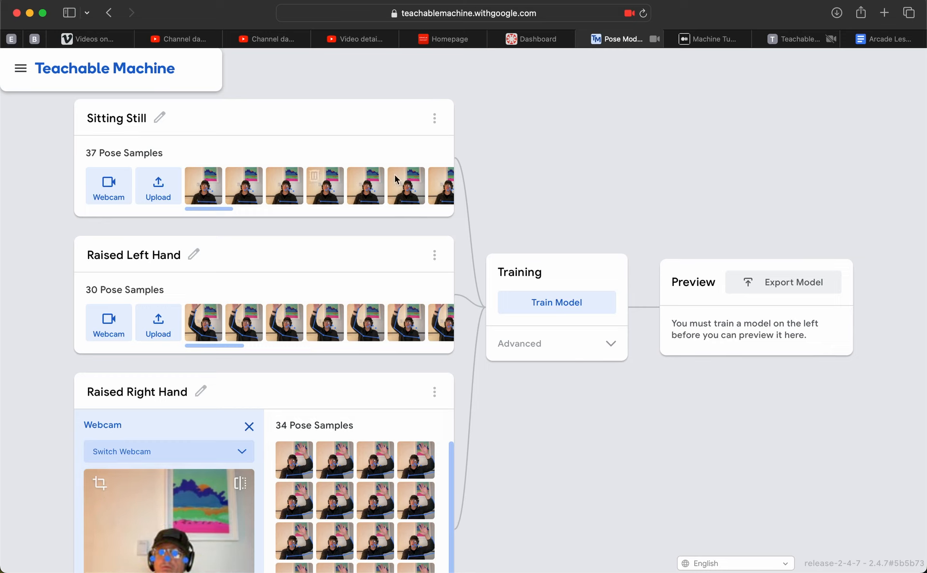
{"action": "left_click", "coordinate": [524, 309]}
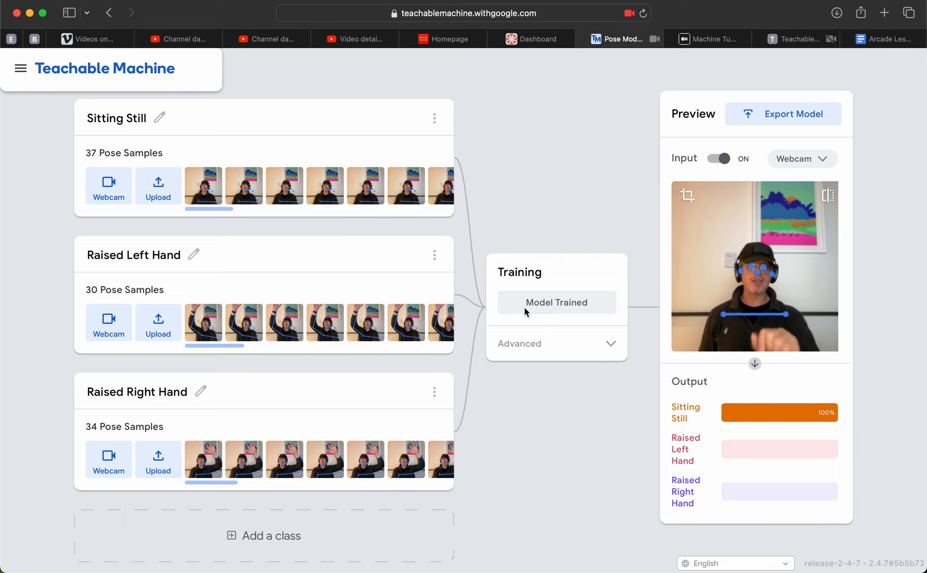
{"action": "left_click", "coordinate": [715, 161]}
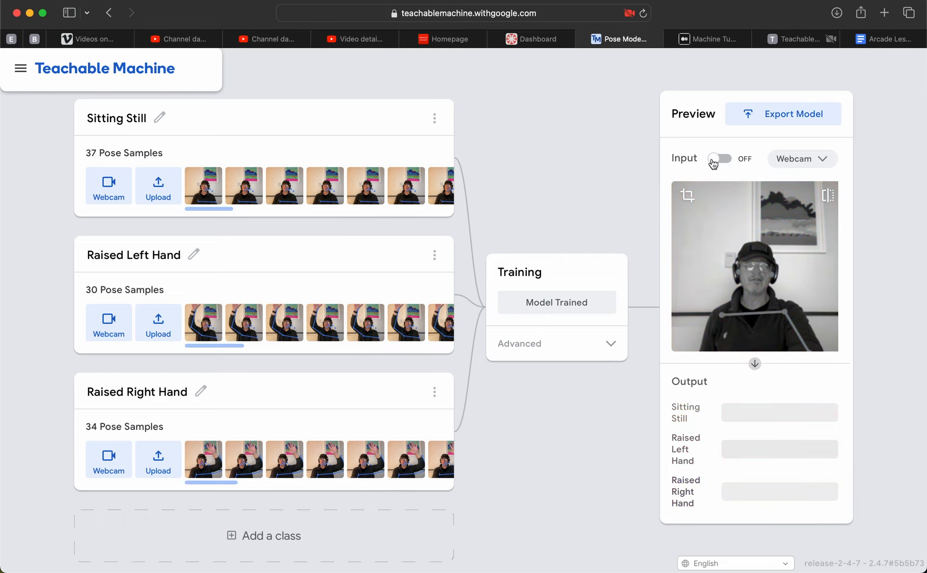
Add a fourth class and name it "Raised Both Hands".
{"action": "scroll", "coordinate": [537, 238], "scroll_direction": "down", "scroll_amount": 1}
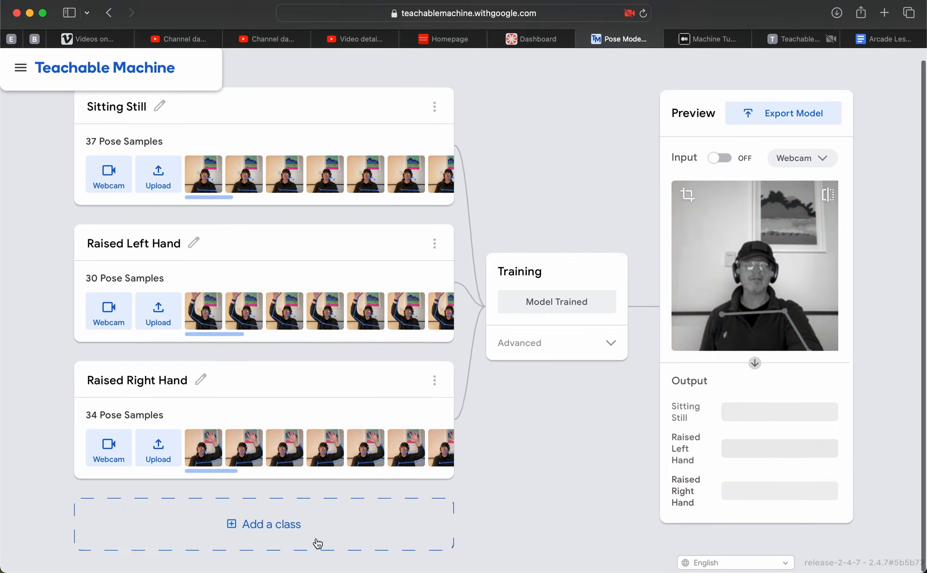
{"action": "left_click", "coordinate": [279, 536]}
{"action": "left_click", "coordinate": [106, 519]}
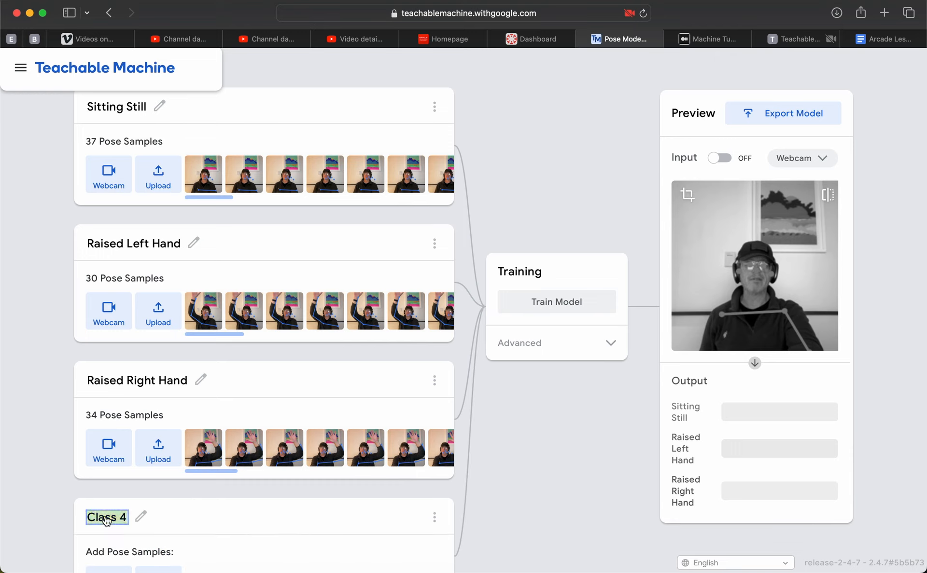
{"action": "type", "text": "Both Hands Ra"}
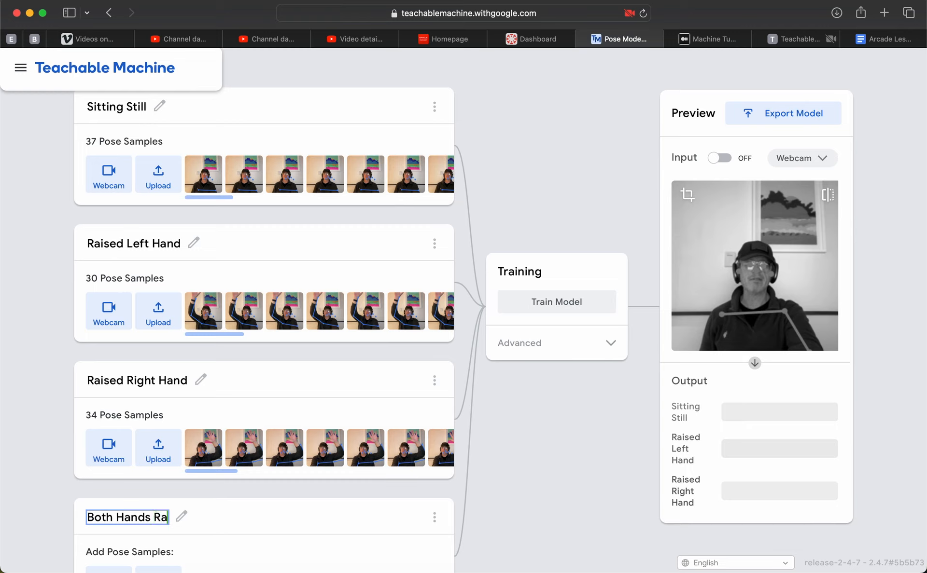
{"action": "type", "text": "ised"}
{"action": "key", "text": "BackSpace"}
{"action": "key", "text": "BackSpace"}
{"action": "key", "text": "BackSpace"}
{"action": "key", "text": "BackSpace"}
{"action": "key", "text": "BackSpace"}
{"action": "key", "text": "BackSpace"}
{"action": "key", "text": "BackSpace"}
{"action": "key", "text": "BackSpace"}
{"action": "key", "text": "BackSpace"}
{"action": "key", "text": "BackSpace"}
{"action": "key", "text": "BackSpace"}
{"action": "key", "text": "BackSpace"}
{"action": "key", "text": "BackSpace"}
{"action": "type", "text": "Ra"}
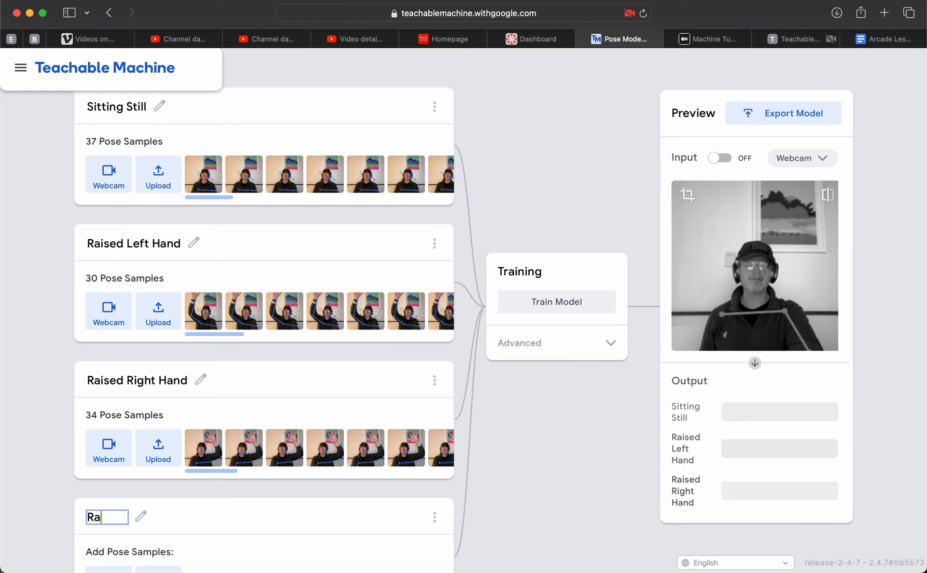
{"action": "type", "text": "ised Both H"}
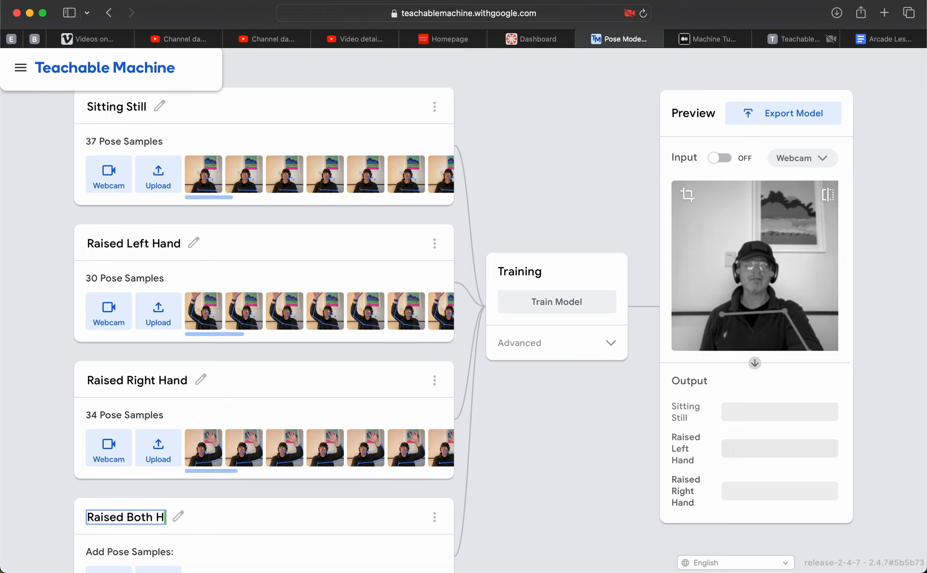
{"action": "type", "text": "ands"}
{"action": "key", "text": "Return"}
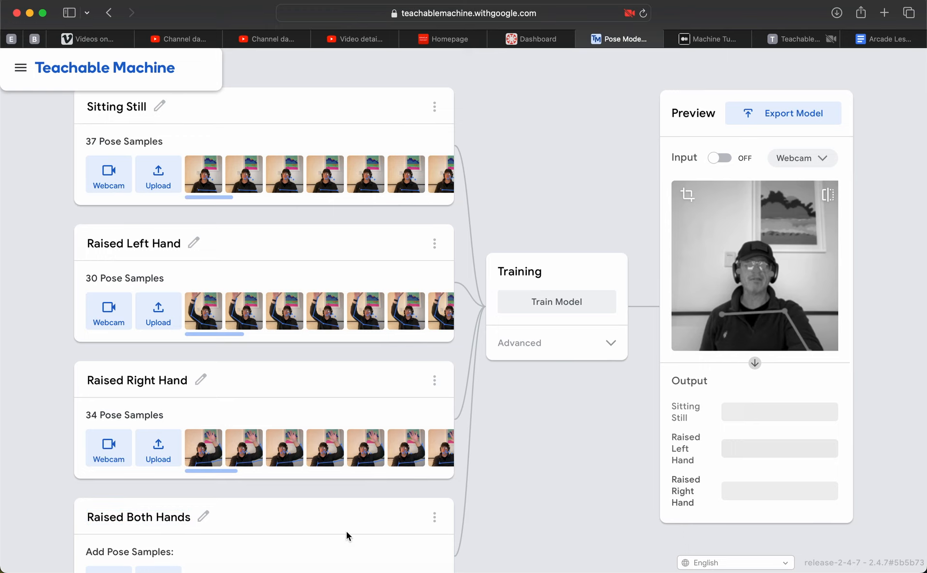
Open webcam sample recording for the Raised Both Hands class.
{"action": "scroll", "coordinate": [345, 528], "scroll_direction": "down", "scroll_amount": 5}
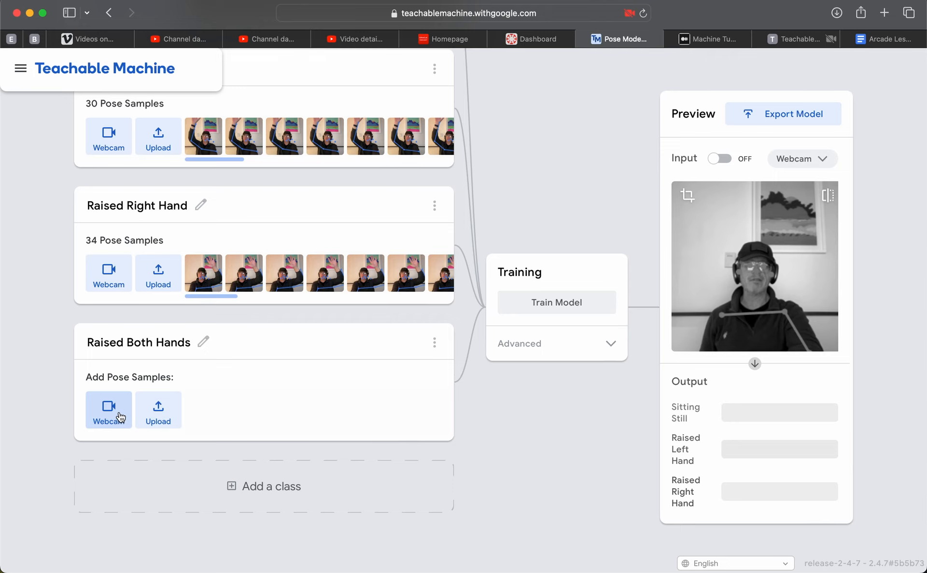
{"action": "left_click", "coordinate": [120, 417]}
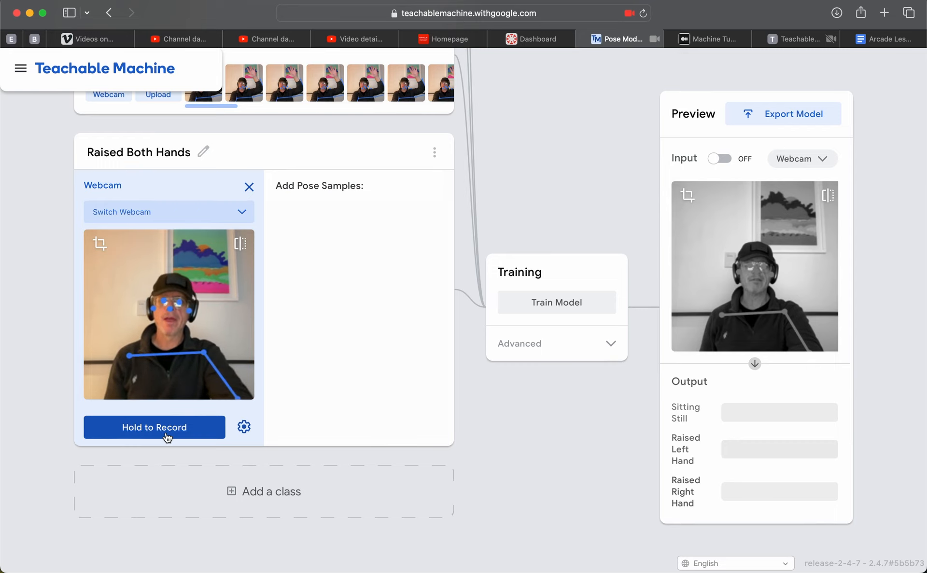
{"action": "left_click", "coordinate": [245, 426]}
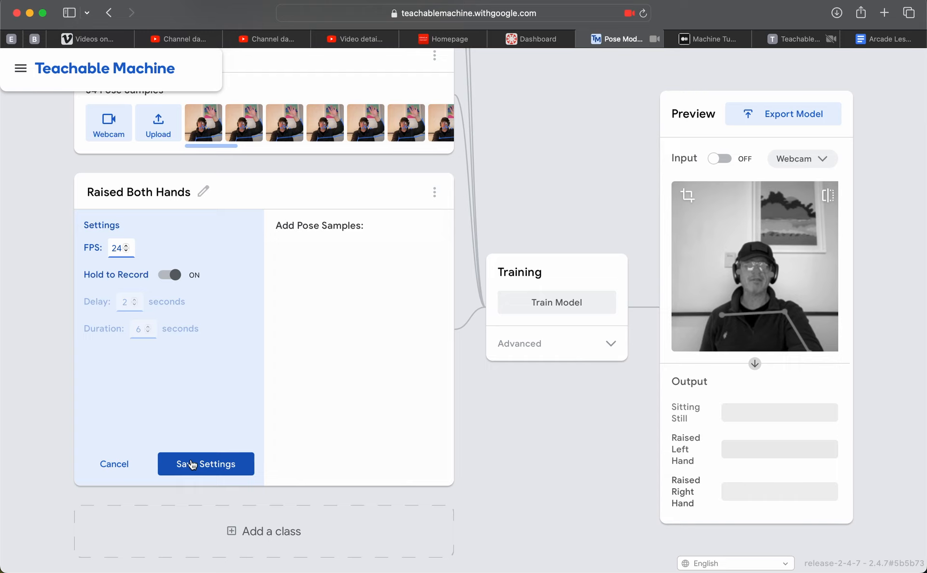
{"action": "left_click", "coordinate": [168, 279]}
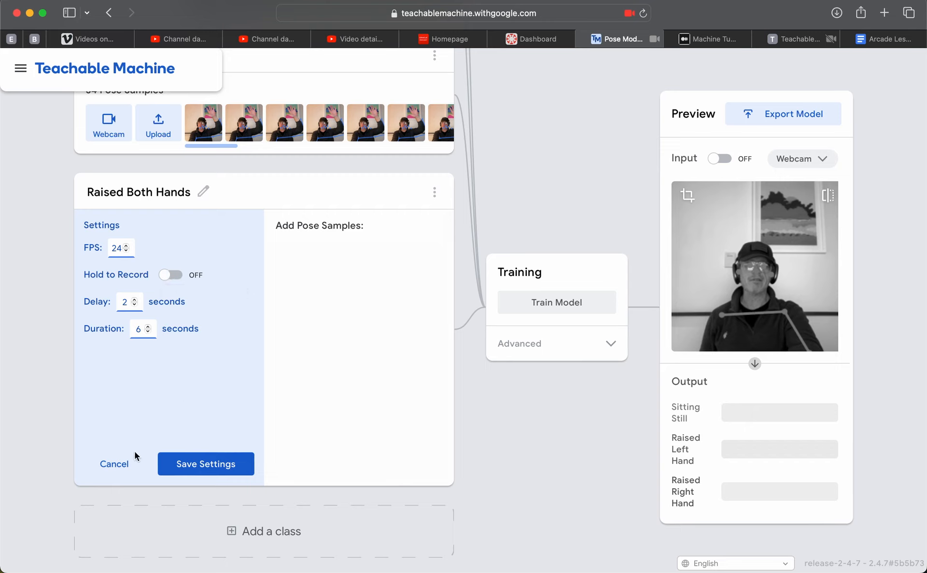
{"action": "left_click", "coordinate": [119, 466]}
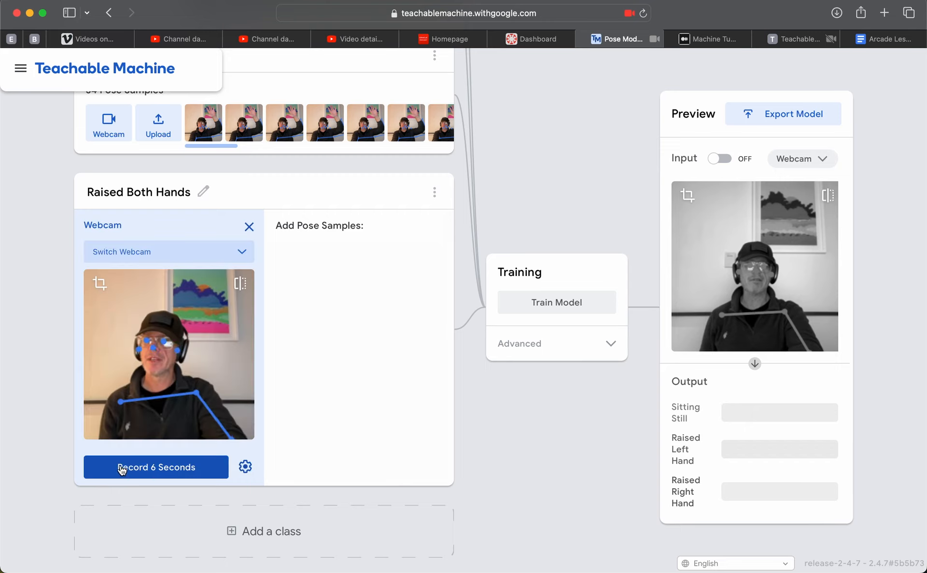
Turn off Hold to Record in the Raised Both Hands webcam settings and save the settings.
{"action": "left_click", "coordinate": [245, 467]}
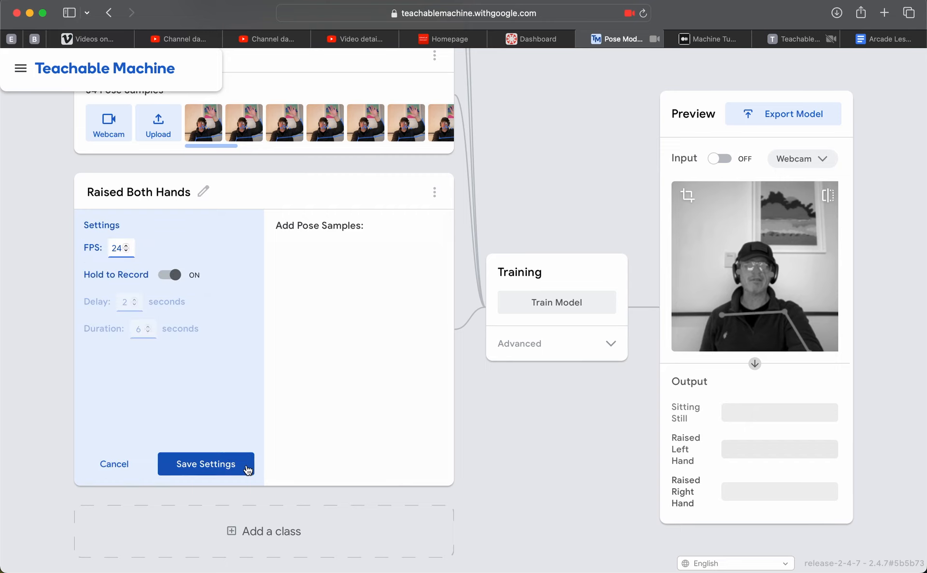
{"action": "left_click", "coordinate": [169, 275]}
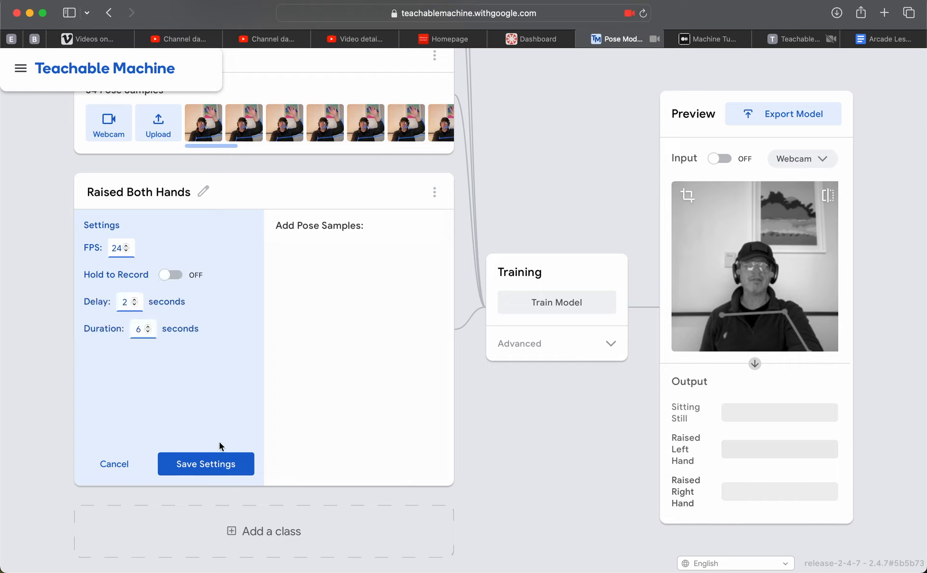
{"action": "left_click", "coordinate": [216, 464]}
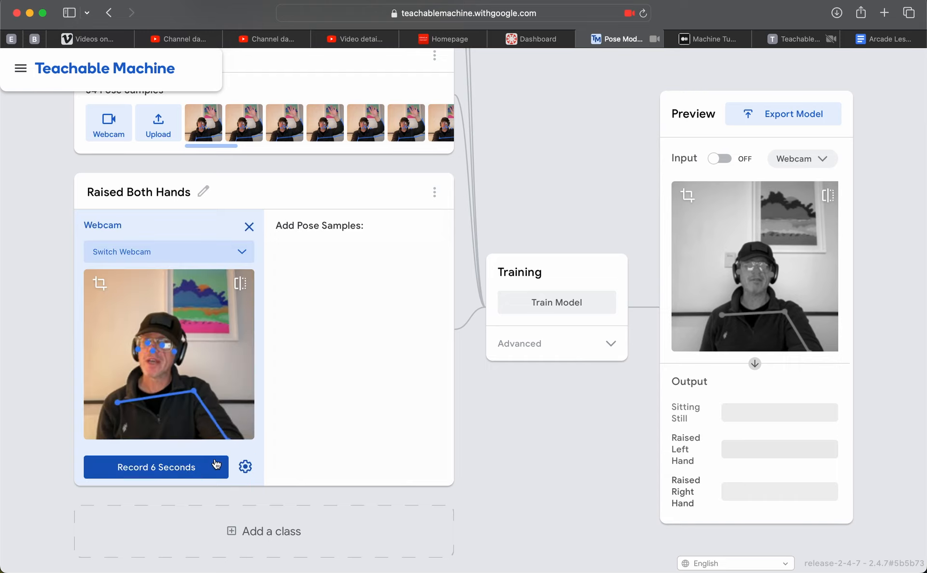
Record 6 seconds of both-hands-raised webcam samples for Raised Both Hands and delete the third-row samples where the hands are still rising.
{"action": "left_click", "coordinate": [179, 473]}
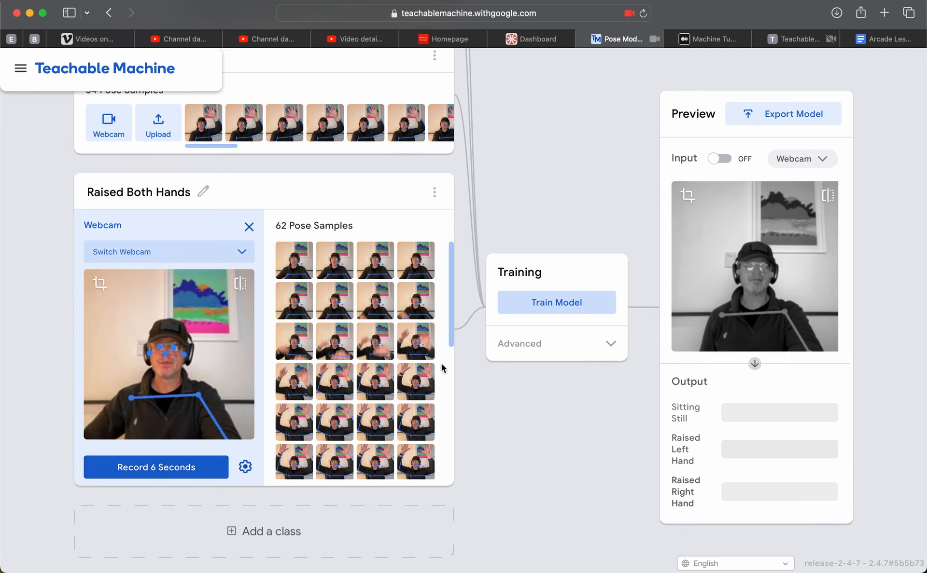
{"action": "mouse_move", "coordinate": [420, 304]}
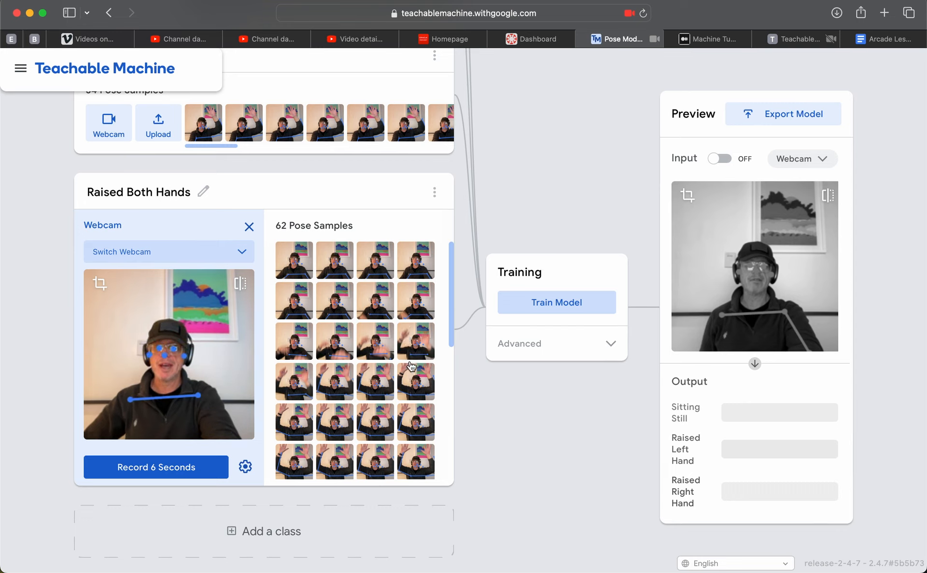
{"action": "left_click", "coordinate": [405, 331]}
{"action": "left_click", "coordinate": [365, 331]}
{"action": "left_click", "coordinate": [324, 332]}
{"action": "left_click", "coordinate": [289, 325]}
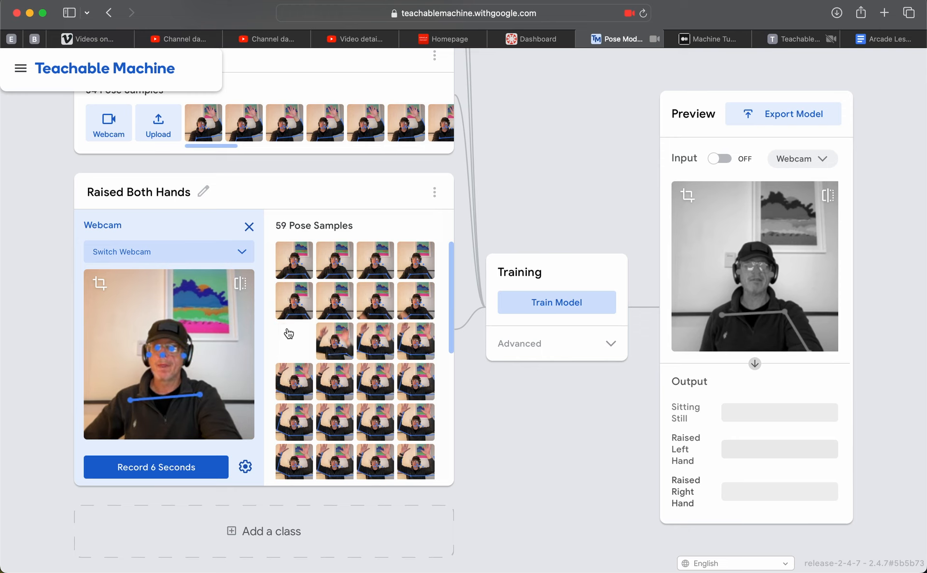
Delete the remaining samples at the start of the Raised Both Hands set in which both hands are not yet raised.
{"action": "left_click", "coordinate": [288, 293]}
{"action": "left_click", "coordinate": [286, 252]}
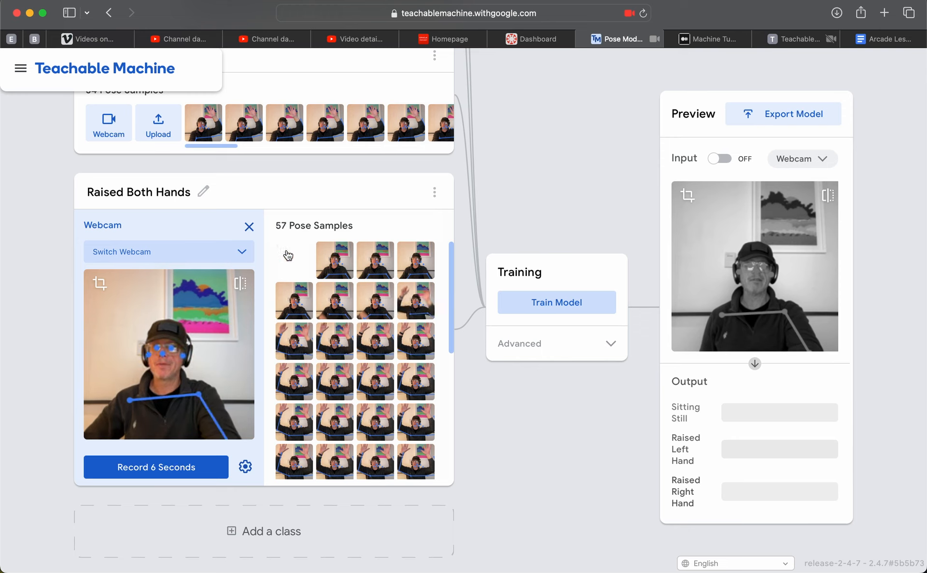
{"action": "left_click", "coordinate": [289, 254]}
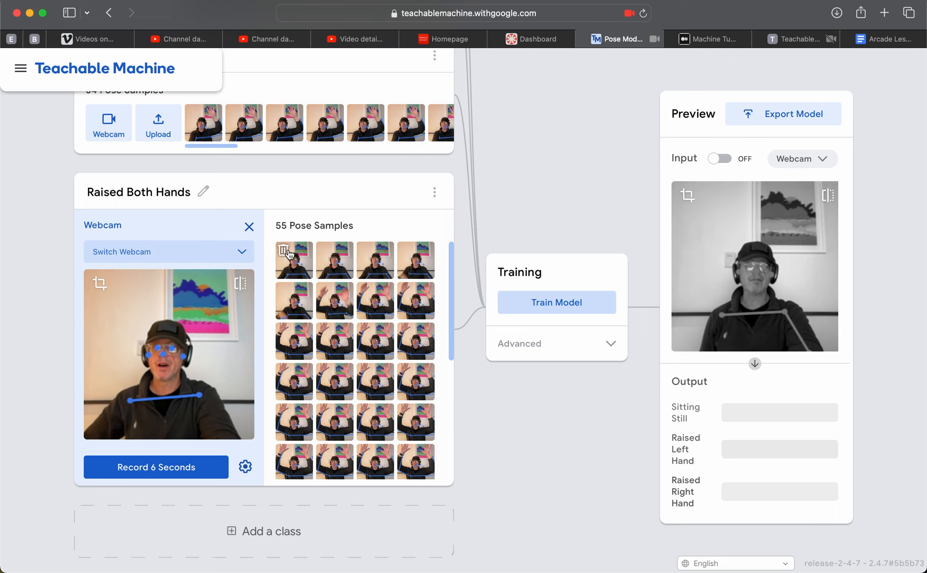
{"action": "left_click", "coordinate": [289, 254]}
{"action": "left_click", "coordinate": [289, 255]}
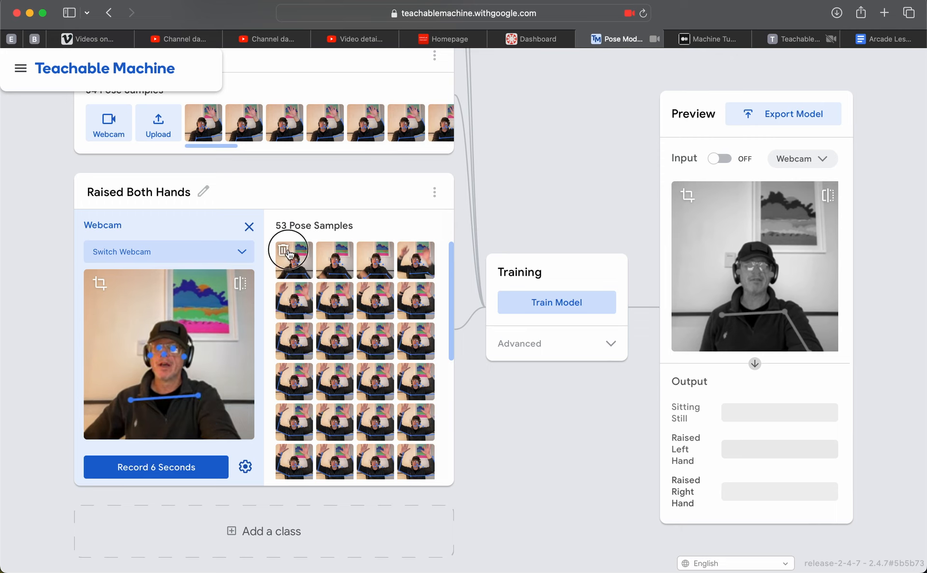
{"action": "left_click", "coordinate": [289, 254]}
{"action": "left_click", "coordinate": [287, 253]}
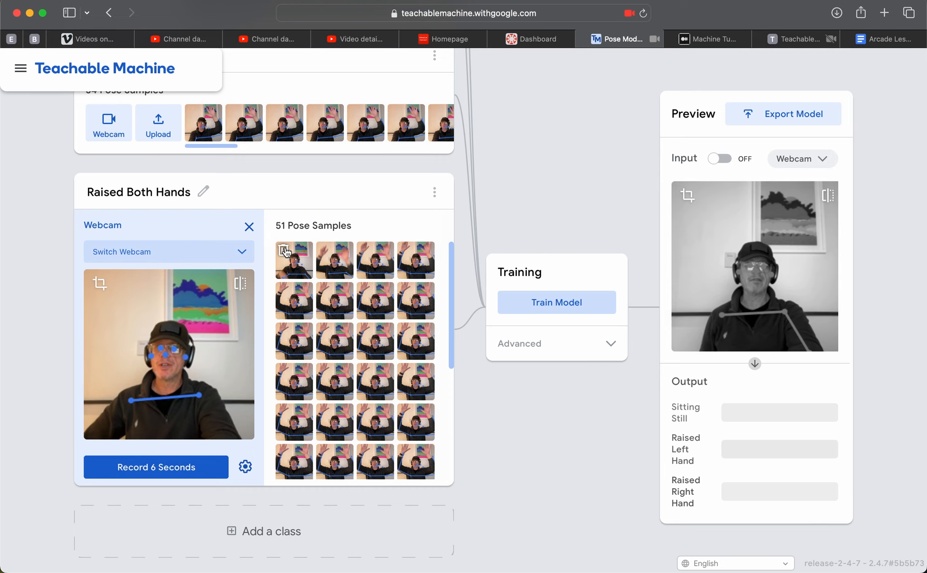
{"action": "left_click", "coordinate": [287, 253]}
{"action": "scroll", "coordinate": [362, 306], "scroll_direction": "down", "scroll_amount": 6}
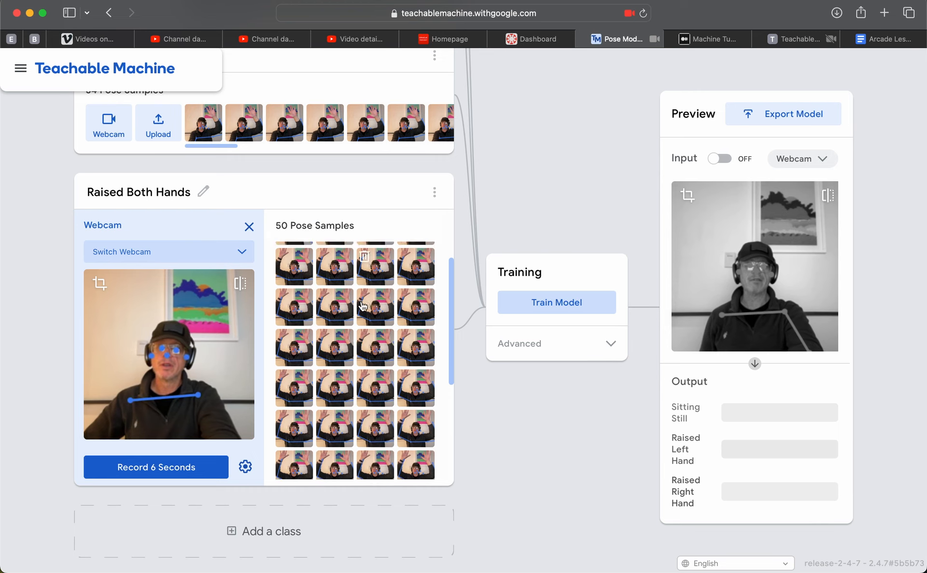
{"action": "scroll", "coordinate": [362, 307], "scroll_direction": "up", "scroll_amount": 6}
{"action": "mouse_move", "coordinate": [363, 306]}
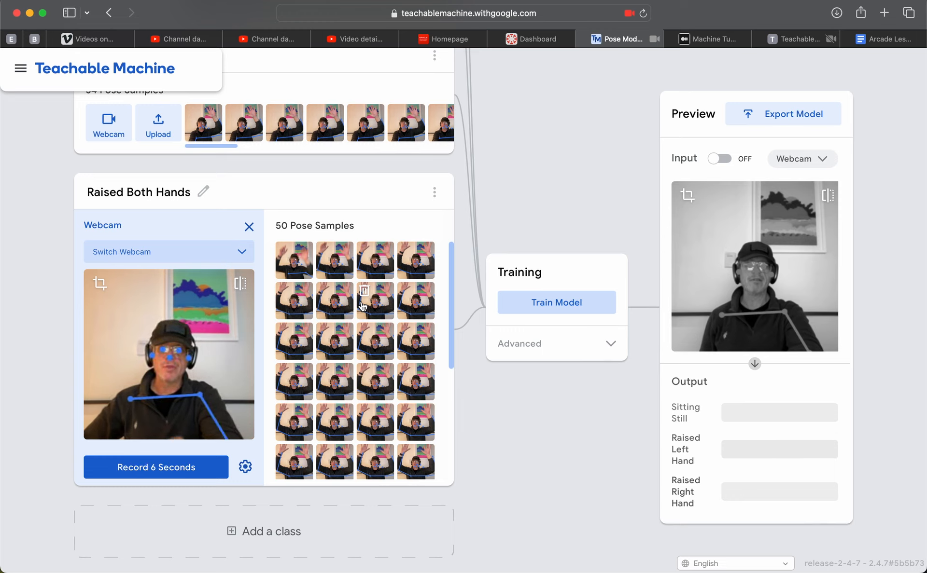
Train the pose model on all four classes and switch on the preview's webcam input.
{"action": "left_click", "coordinate": [571, 304]}
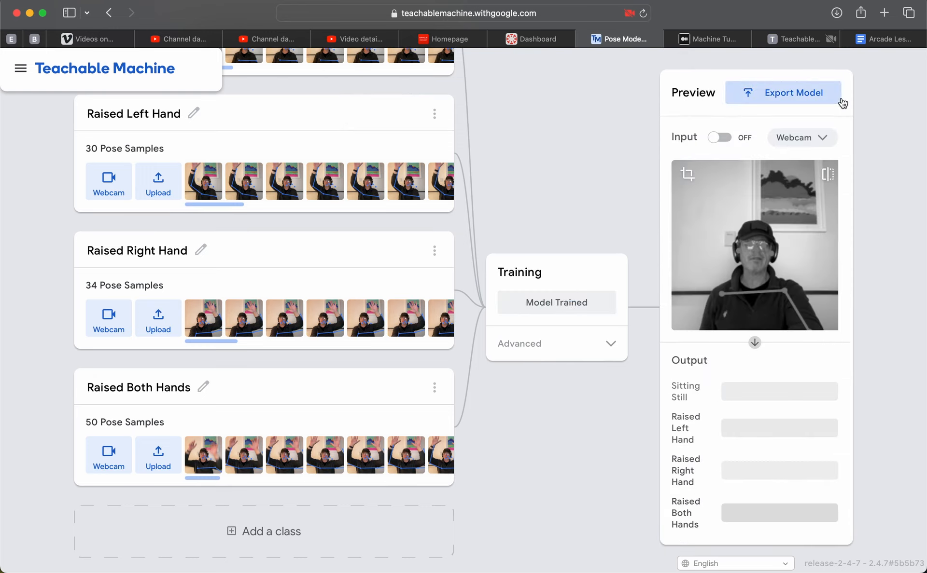
{"action": "left_click", "coordinate": [724, 138]}
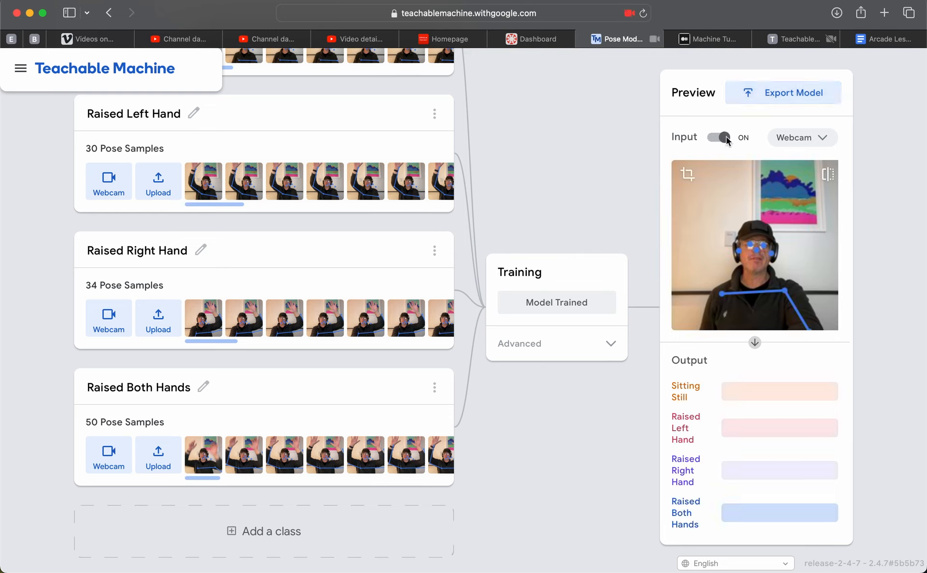